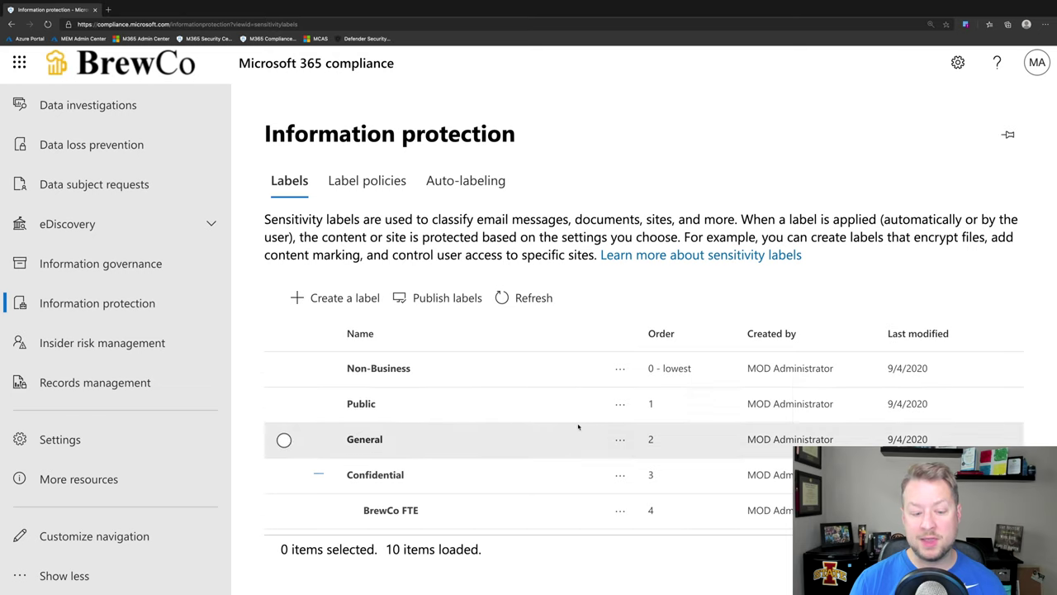
{"action": "scroll", "coordinate": [578, 427], "scroll_direction": "down", "scroll_amount": 3}
{"action": "scroll", "coordinate": [578, 427], "scroll_direction": "down", "scroll_amount": 1}
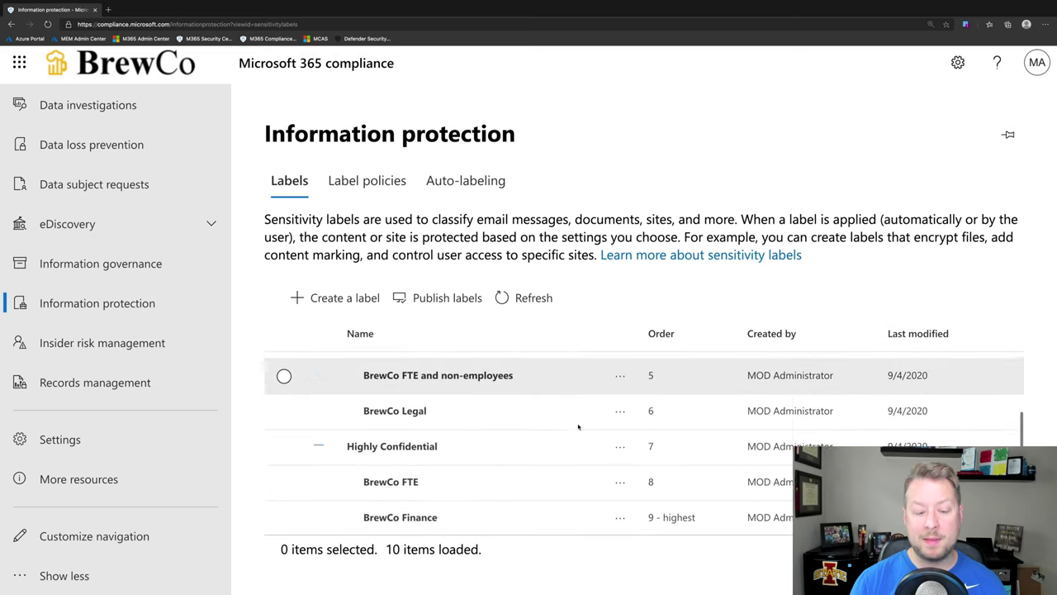
{"action": "scroll", "coordinate": [578, 427], "scroll_direction": "up", "scroll_amount": 3}
{"action": "scroll", "coordinate": [578, 427], "scroll_direction": "up", "scroll_amount": 2}
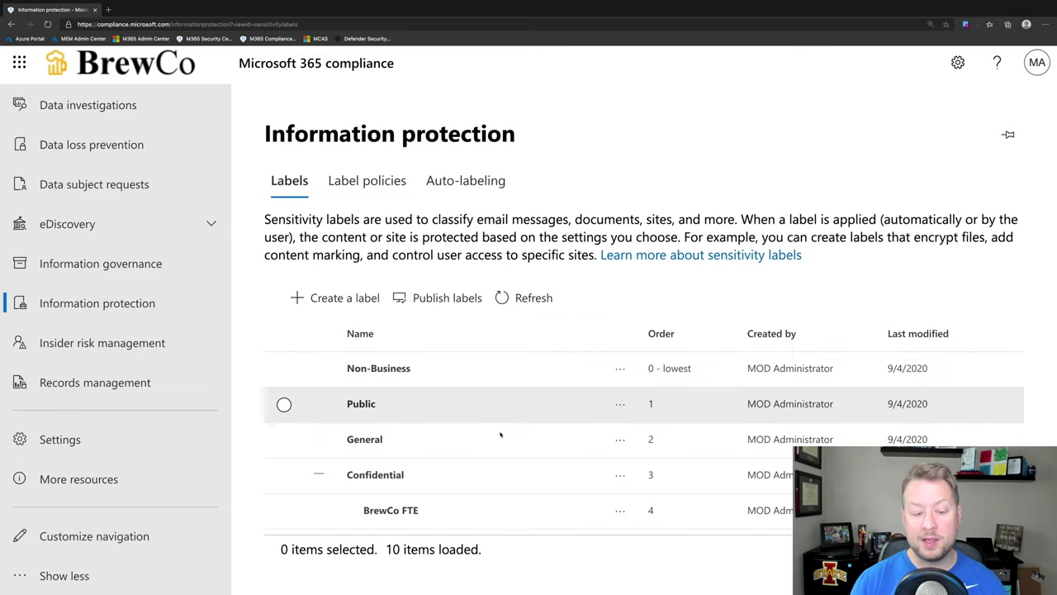
{"action": "scroll", "coordinate": [490, 481], "scroll_direction": "down", "scroll_amount": 2}
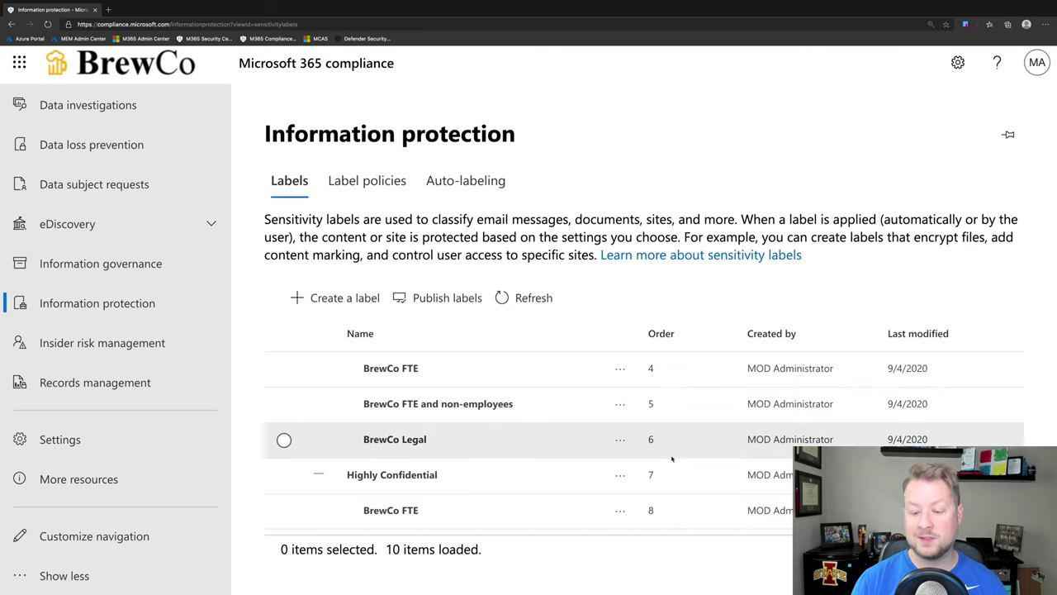
{"action": "scroll", "coordinate": [591, 473], "scroll_direction": "up", "scroll_amount": 1}
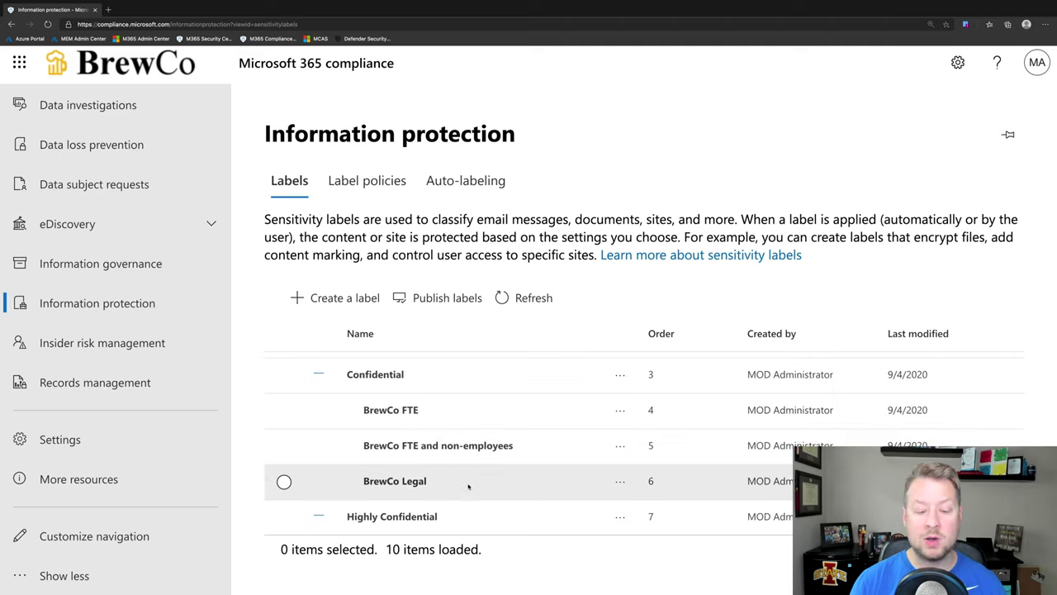
{"action": "scroll", "coordinate": [467, 488], "scroll_direction": "down", "scroll_amount": 1}
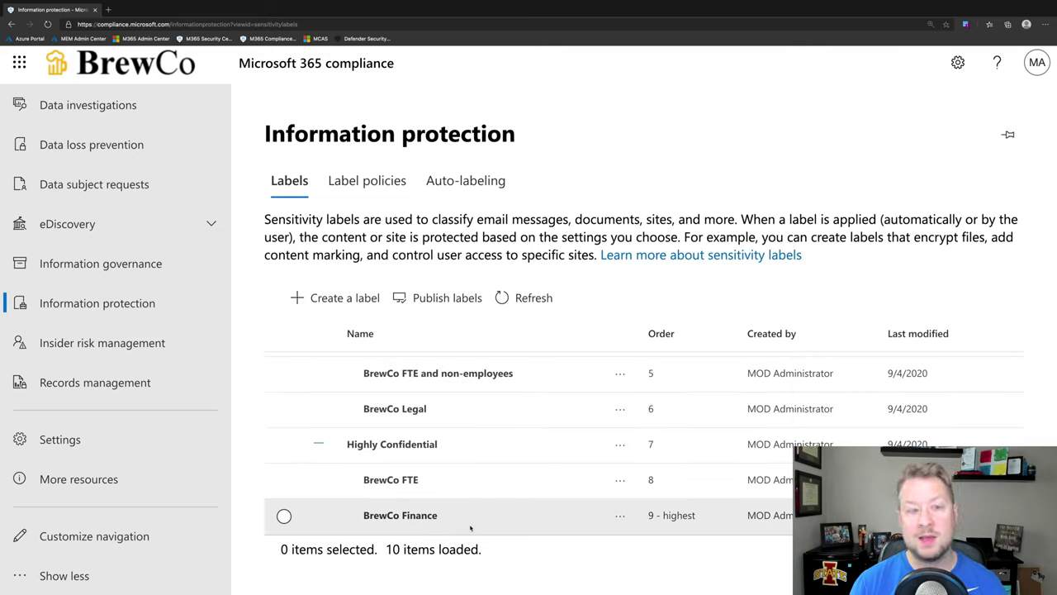
{"action": "scroll", "coordinate": [486, 409], "scroll_direction": "up", "scroll_amount": 3}
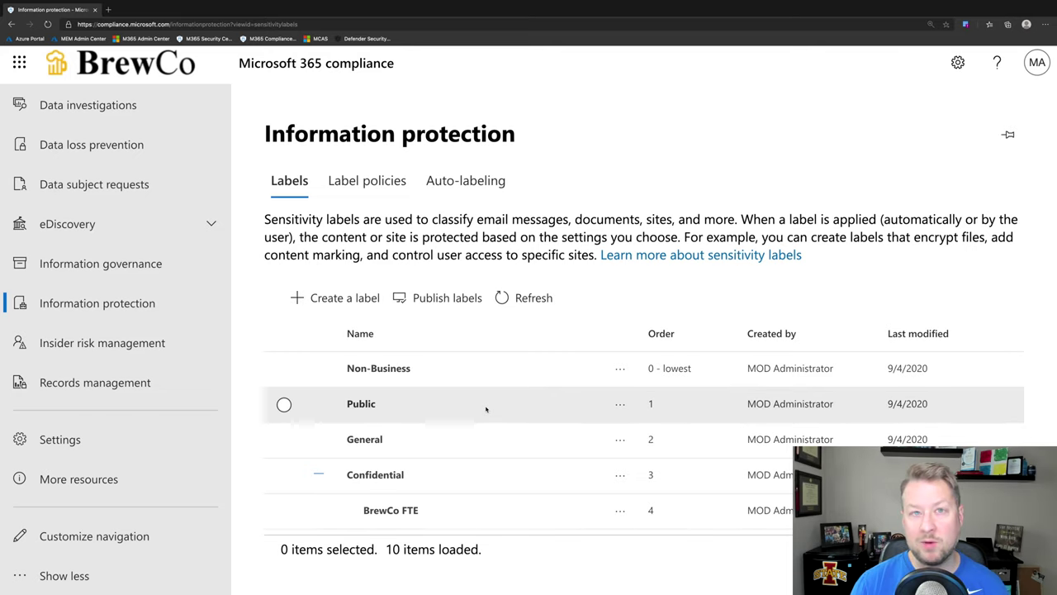
{"action": "scroll", "coordinate": [486, 408], "scroll_direction": "down", "scroll_amount": 5}
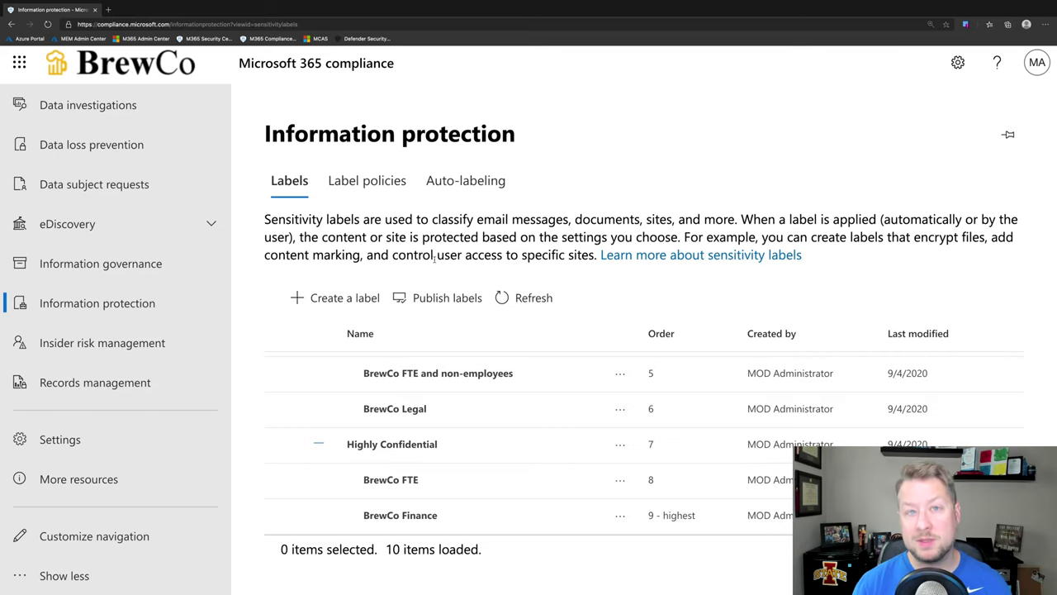
{"action": "left_click", "coordinate": [463, 186]}
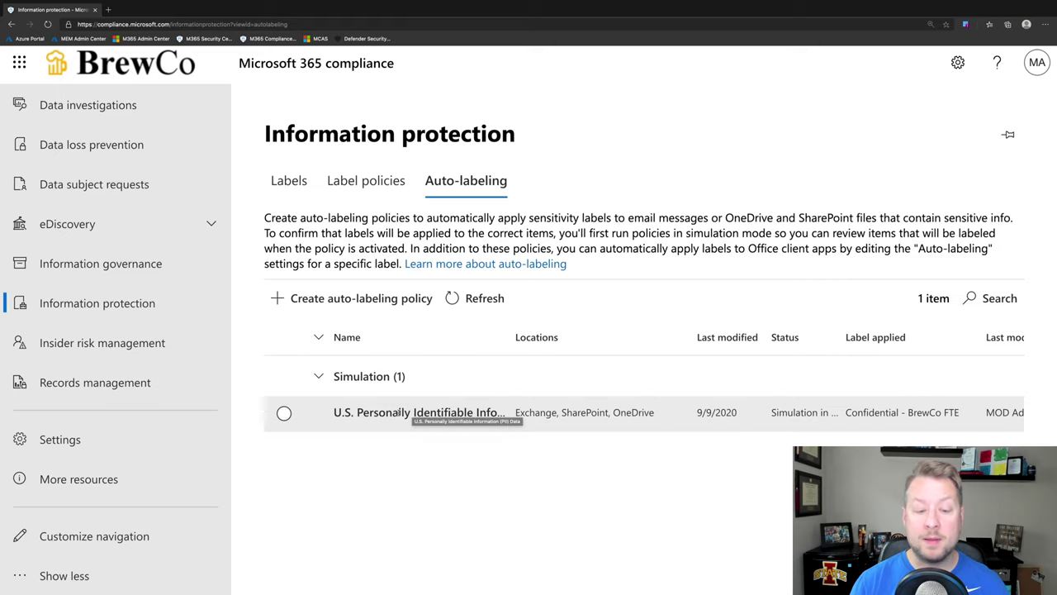
- Open the U.S. PII Data auto-labeling policy, review its simulation details, and view the matched items
{"action": "left_click", "coordinate": [377, 413]}
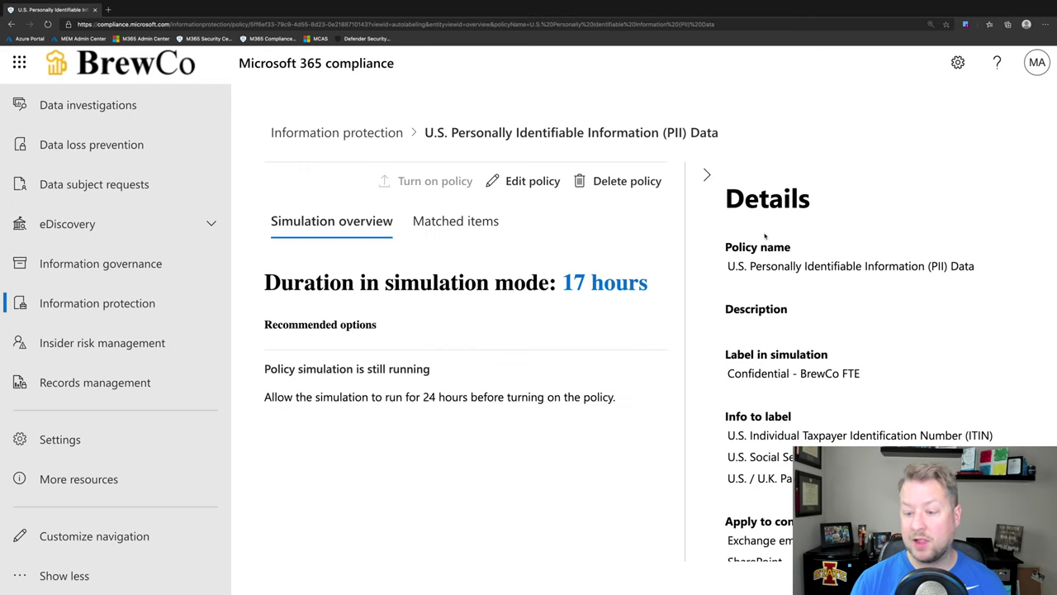
{"action": "scroll", "coordinate": [818, 363], "scroll_direction": "down", "scroll_amount": 1}
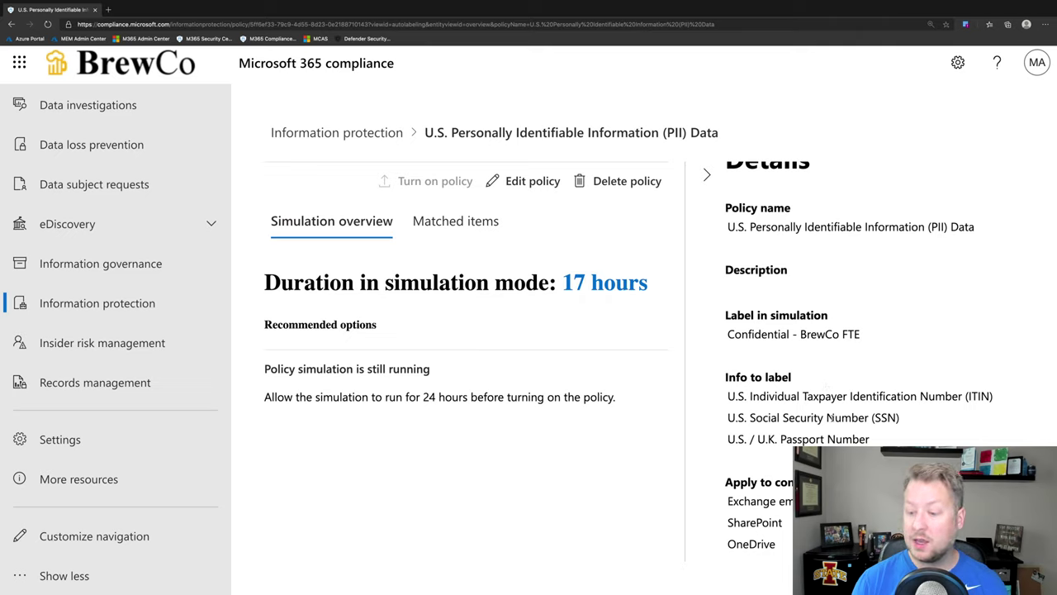
{"action": "scroll", "coordinate": [859, 364], "scroll_direction": "down", "scroll_amount": 2}
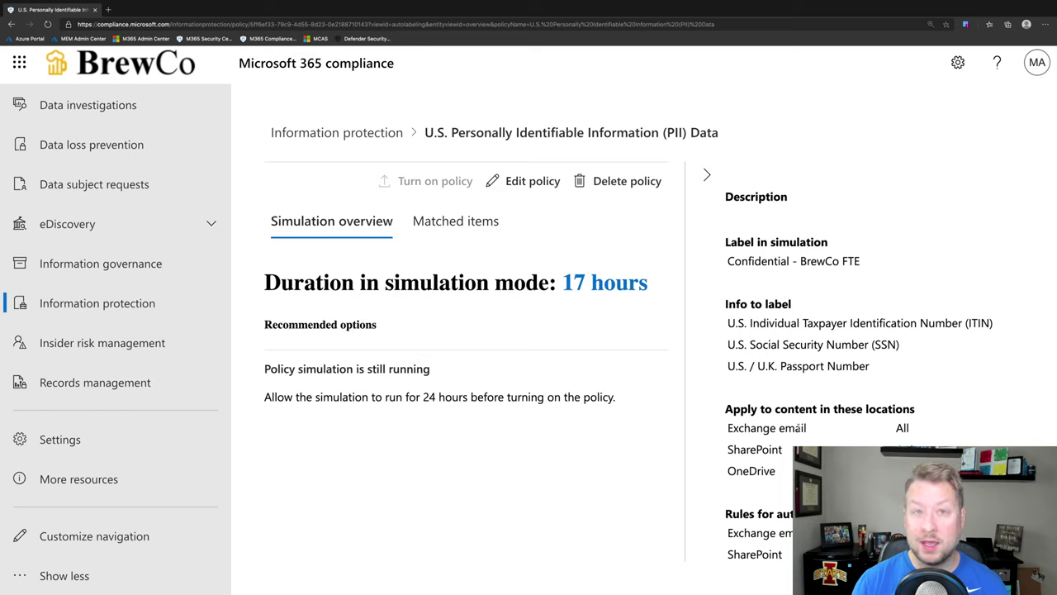
{"action": "scroll", "coordinate": [798, 427], "scroll_direction": "down", "scroll_amount": 1}
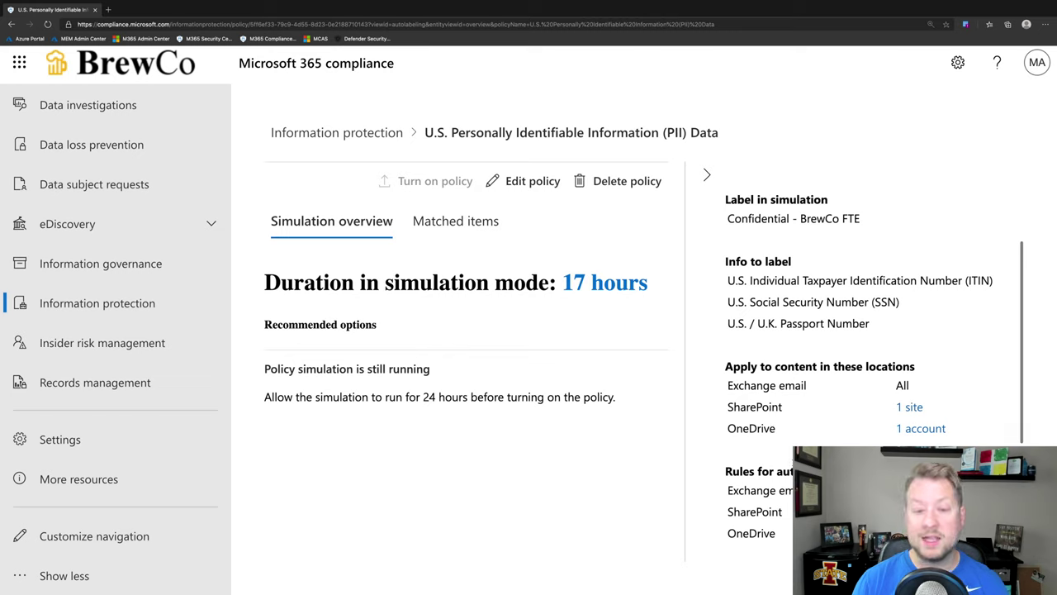
{"action": "scroll", "coordinate": [886, 412], "scroll_direction": "up", "scroll_amount": 1}
{"action": "left_click", "coordinate": [455, 220]}
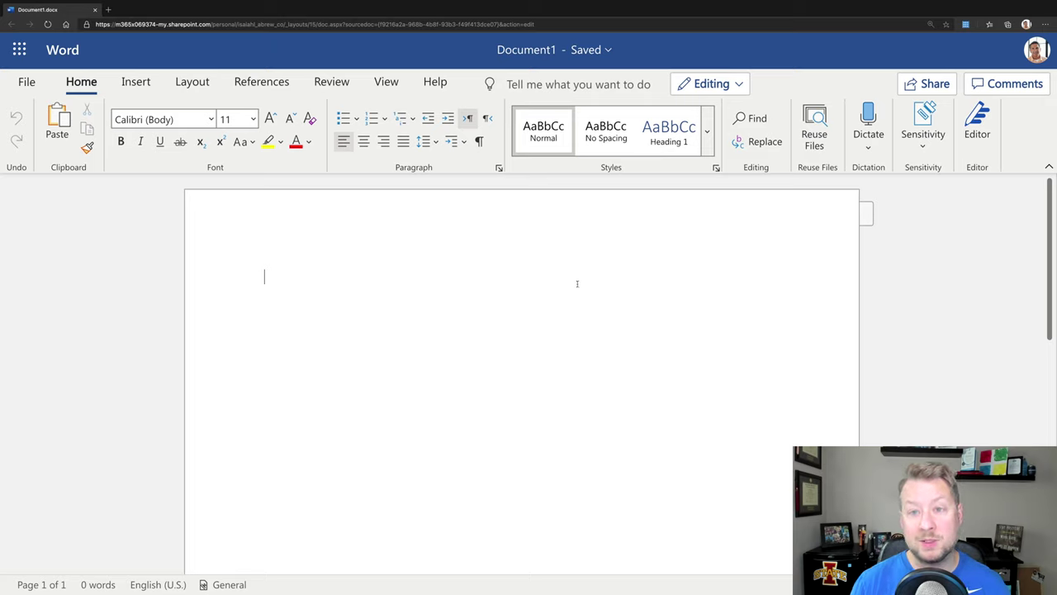
- Label Document1 Confidential > BrewCo FTE and reopen the Sensitivity menu to confirm it is applied
{"action": "left_click", "coordinate": [925, 145]}
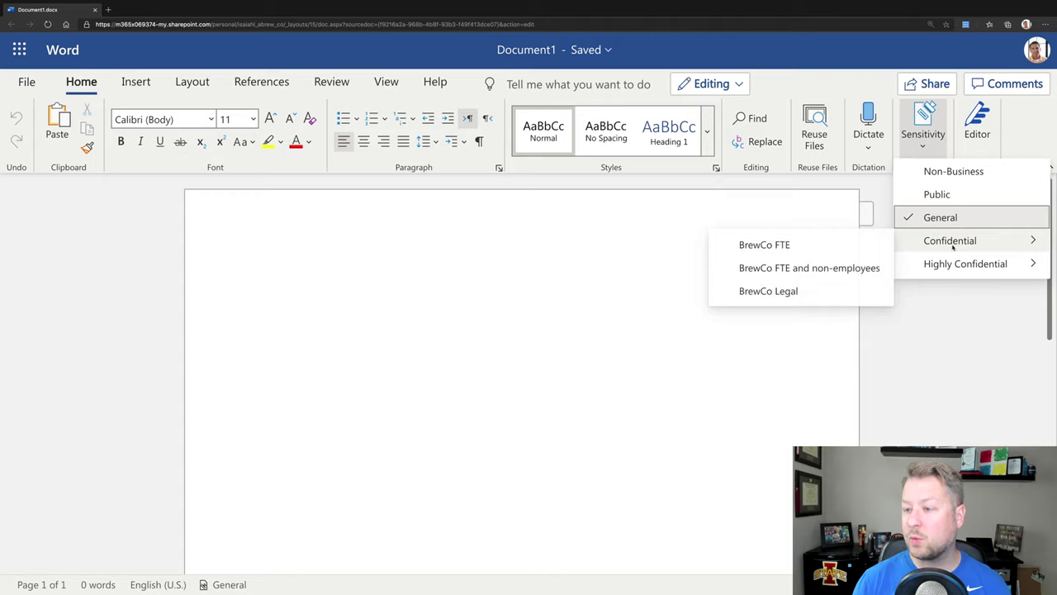
{"action": "mouse_move", "coordinate": [951, 243]}
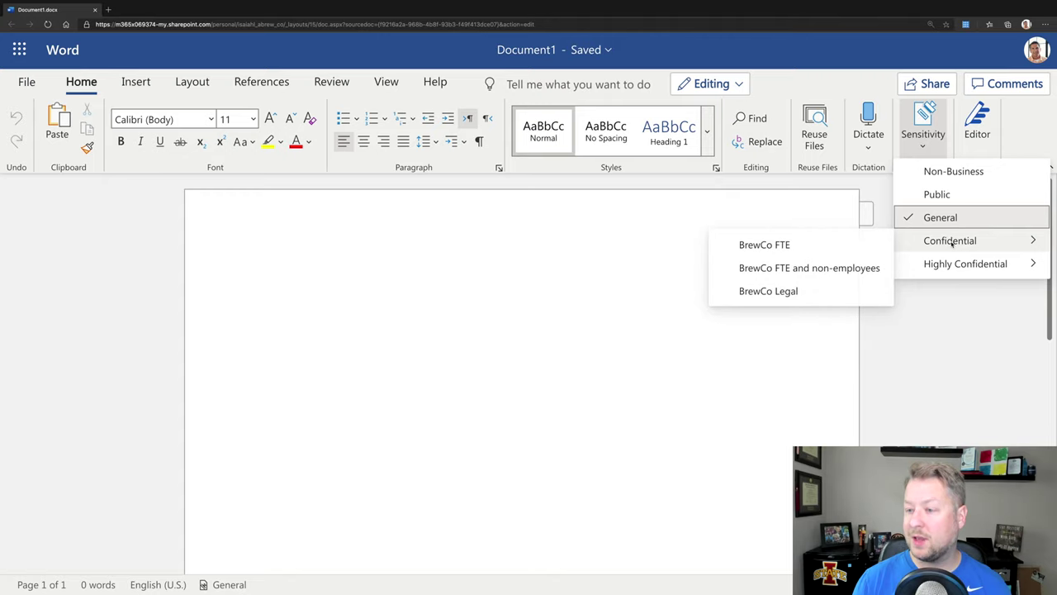
{"action": "left_click", "coordinate": [834, 250]}
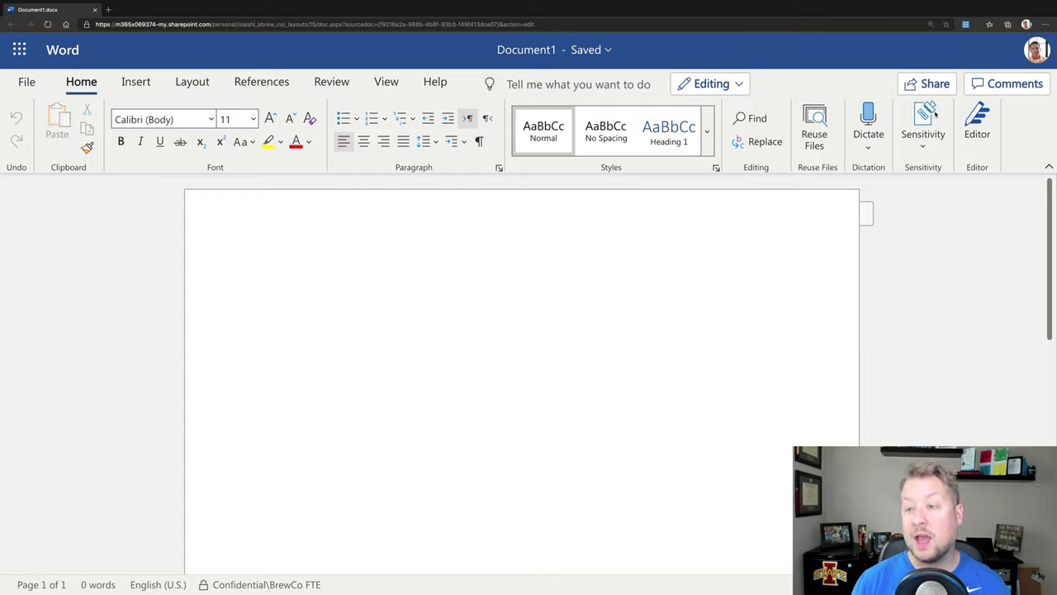
{"action": "left_click", "coordinate": [923, 147]}
{"action": "mouse_move", "coordinate": [949, 240]}
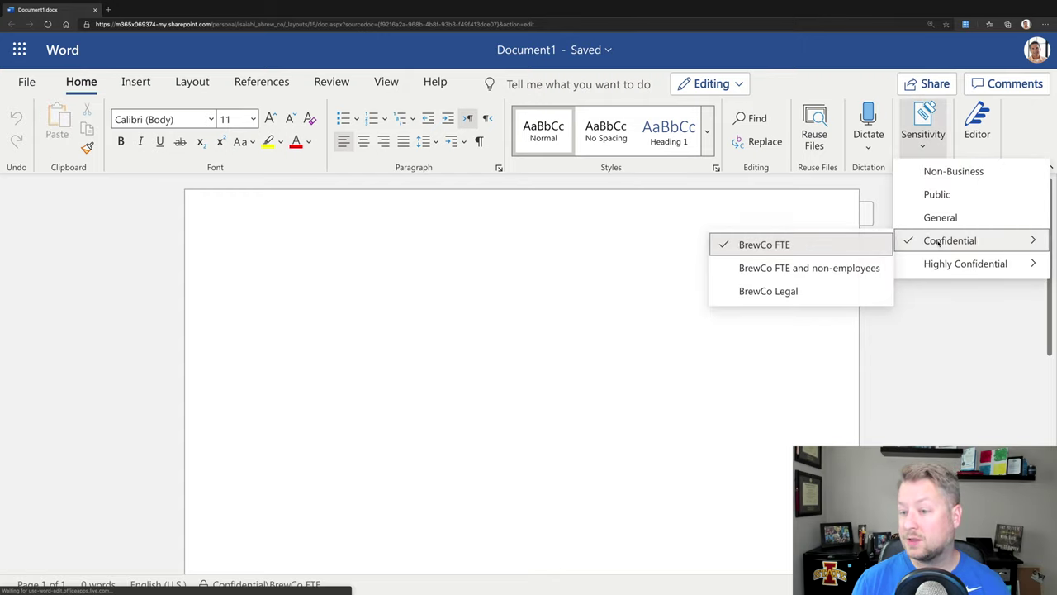
{"action": "mouse_move", "coordinate": [817, 244]}
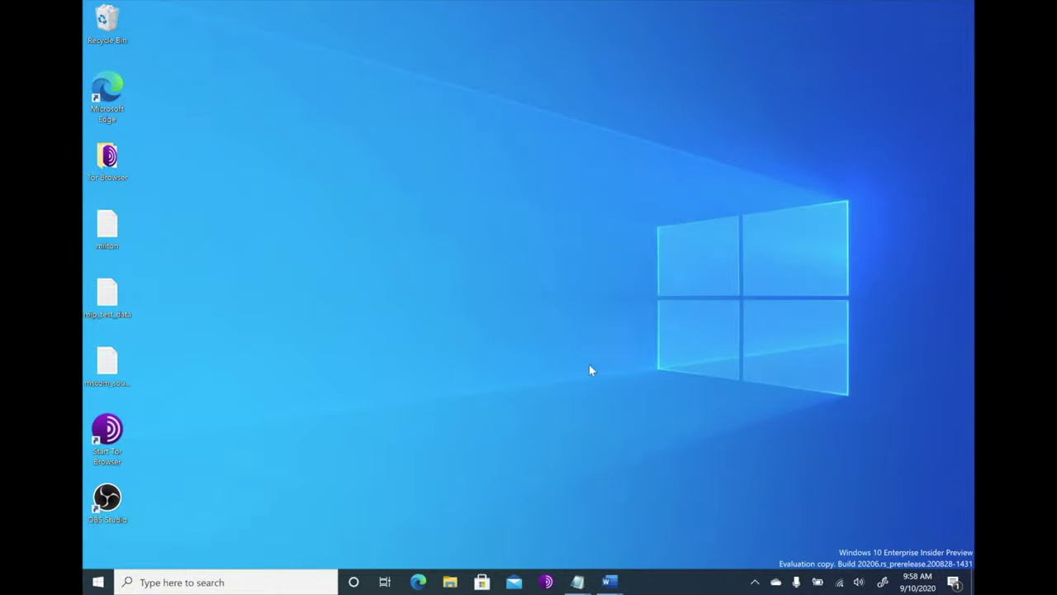
- Bring Word's Document1 forward, then switch to mscom_source in Notepad and select all its code
{"action": "mouse_move", "coordinate": [609, 581]}
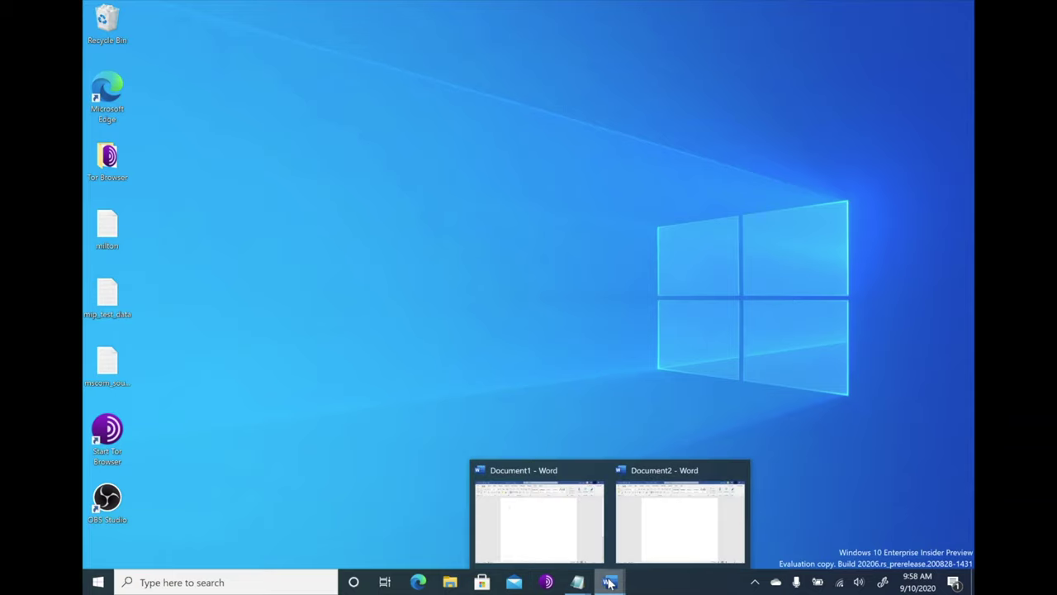
{"action": "left_click", "coordinate": [538, 522]}
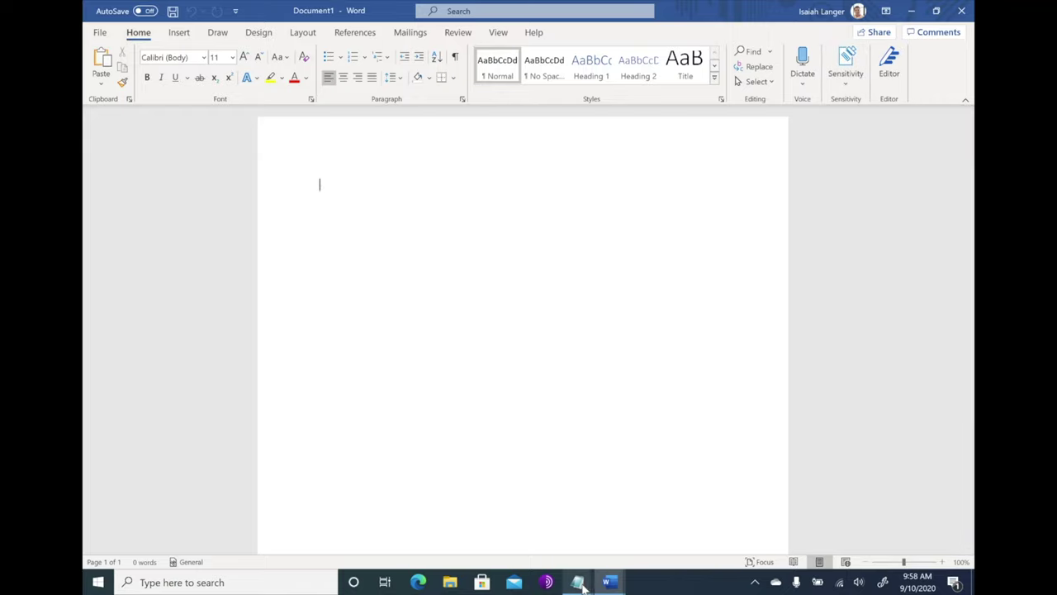
{"action": "mouse_move", "coordinate": [577, 583]}
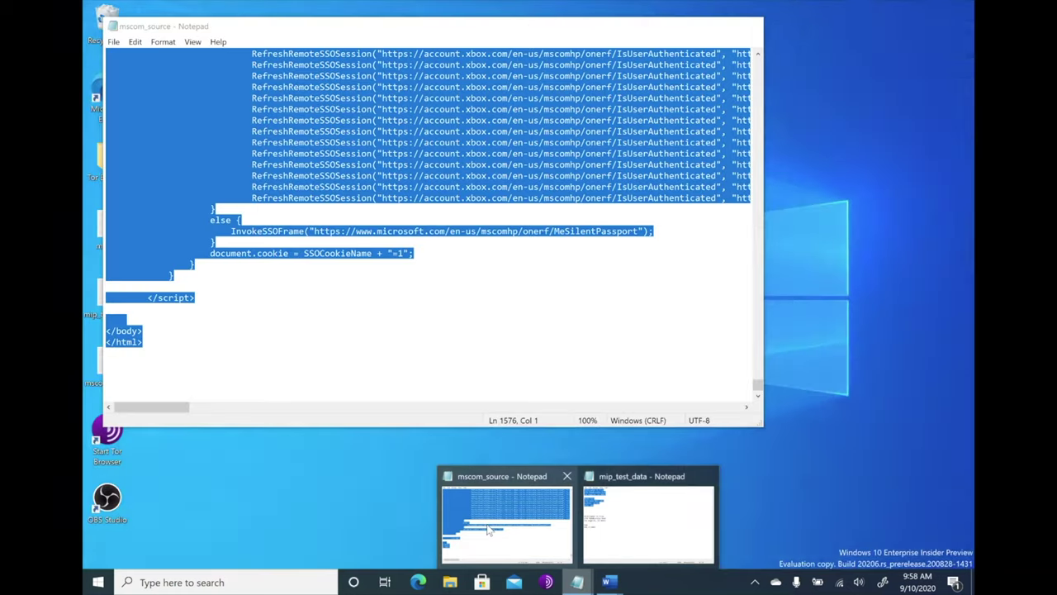
{"action": "left_click", "coordinate": [488, 531]}
{"action": "left_click", "coordinate": [195, 297]}
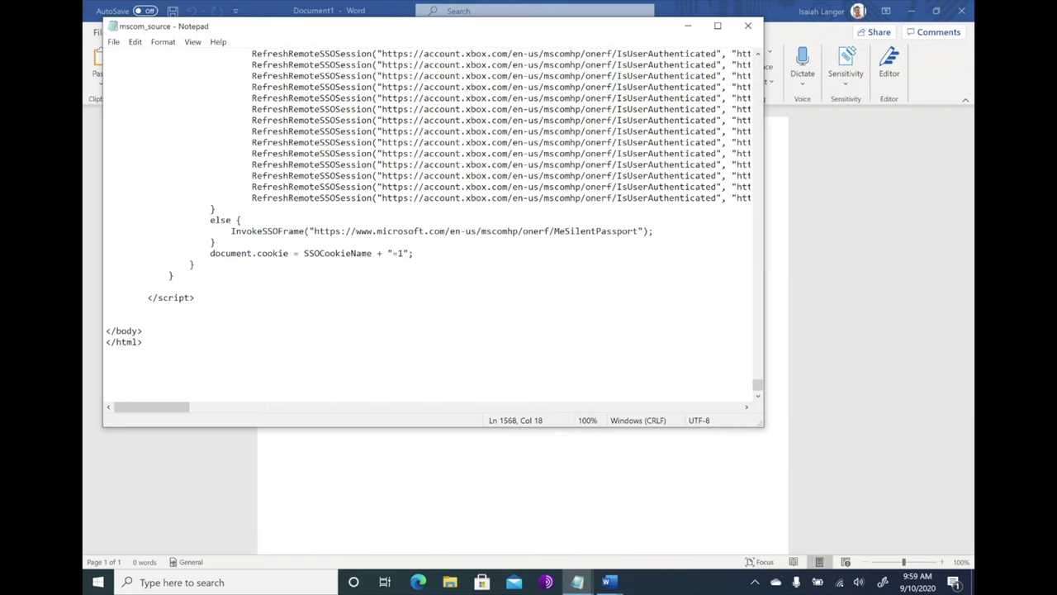
{"action": "key", "text": "ctrl+a"}
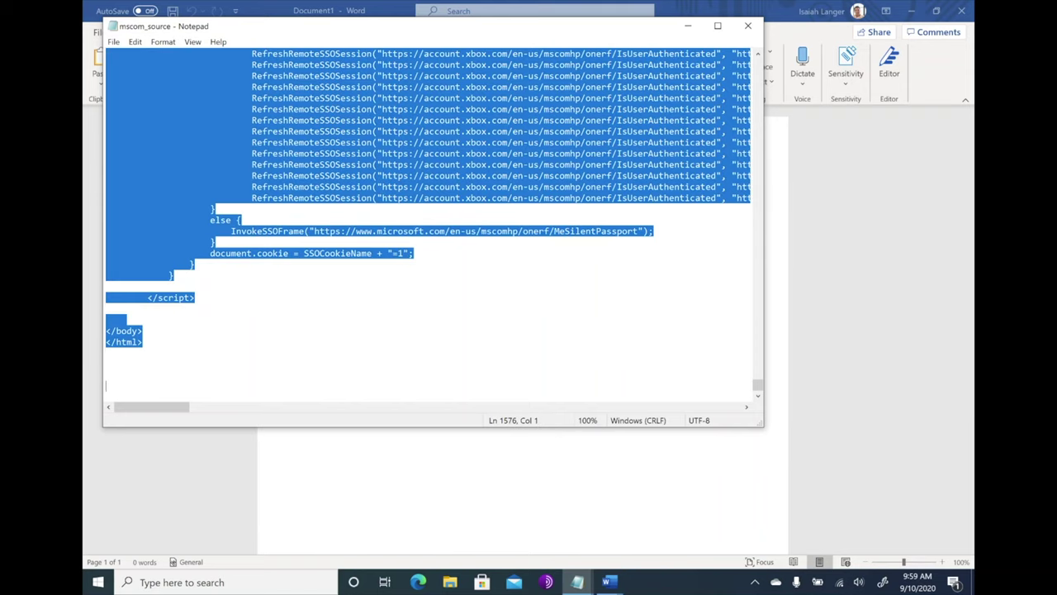
- Paste the copied mscom_source HTML code into the blank Word document
{"action": "left_click", "coordinate": [333, 437]}
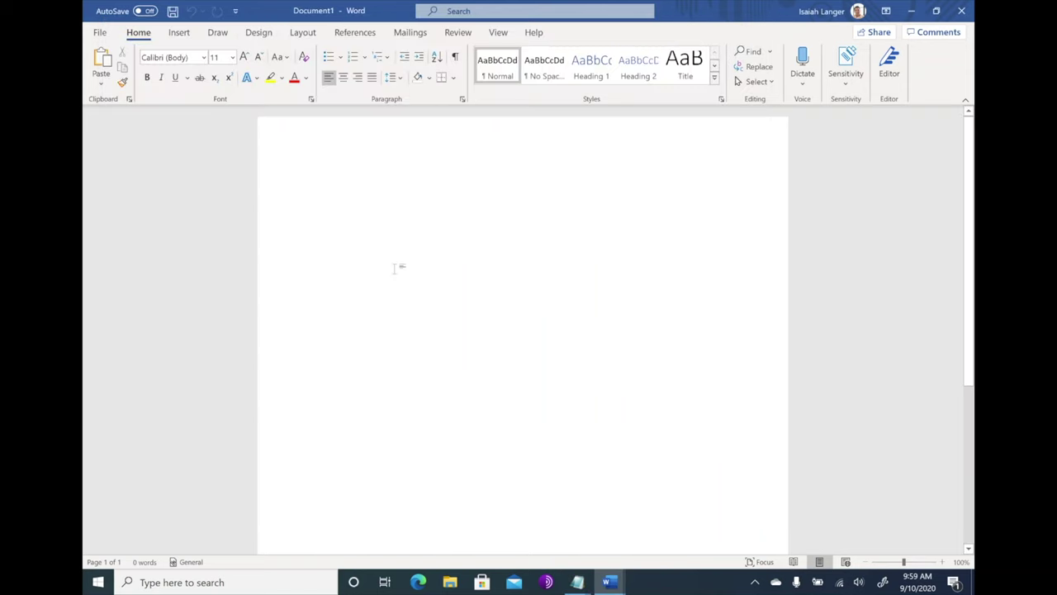
{"action": "key", "text": "ctrl+v"}
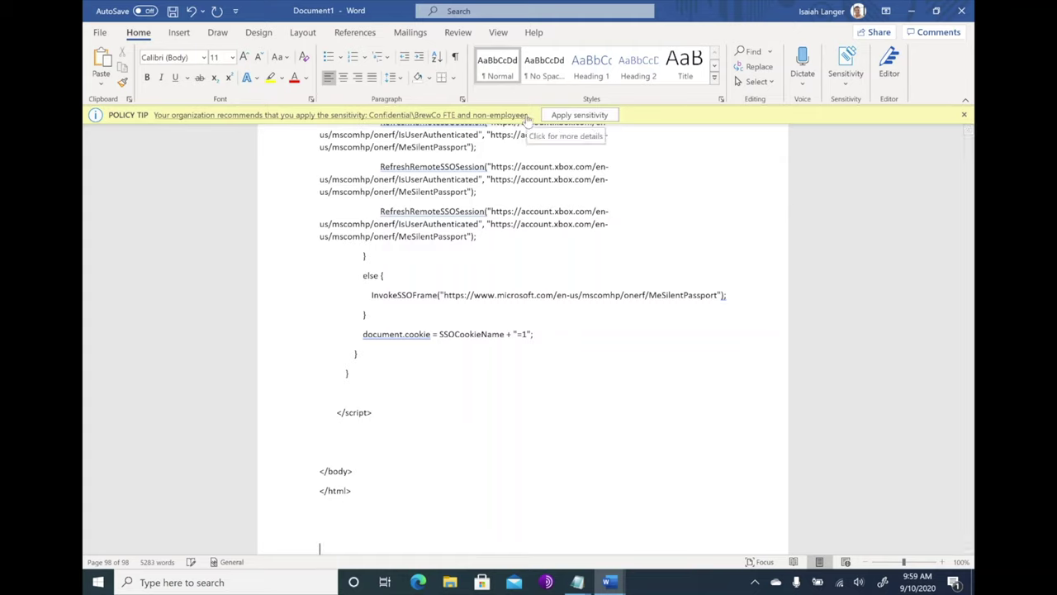
- Apply the recommended Confidential\BrewCo FTE and non-employees label and check the BrewCo Confidential header and footer
{"action": "left_click", "coordinate": [588, 112]}
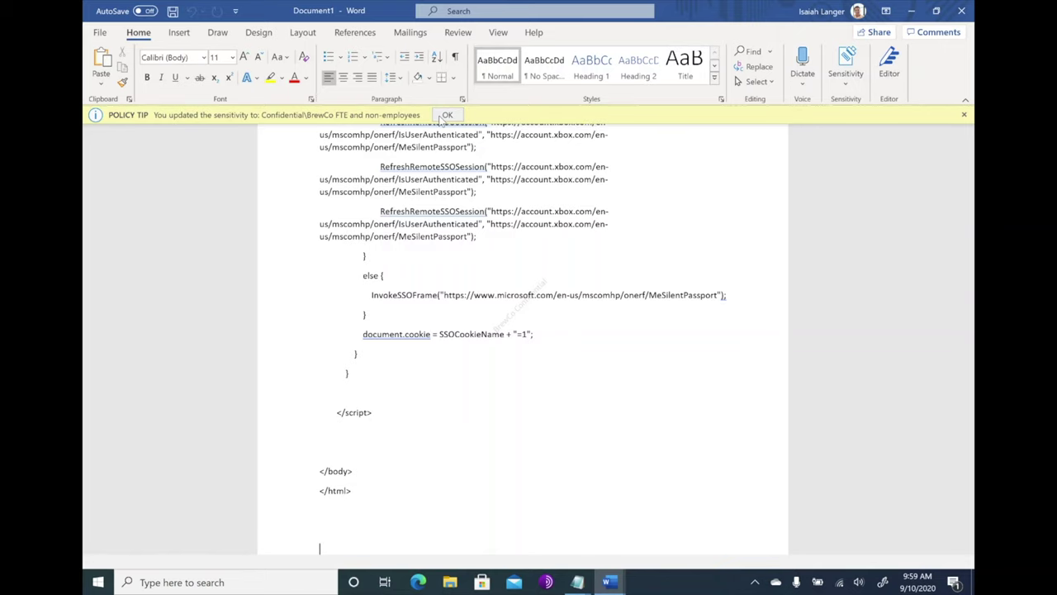
{"action": "left_click", "coordinate": [448, 115]}
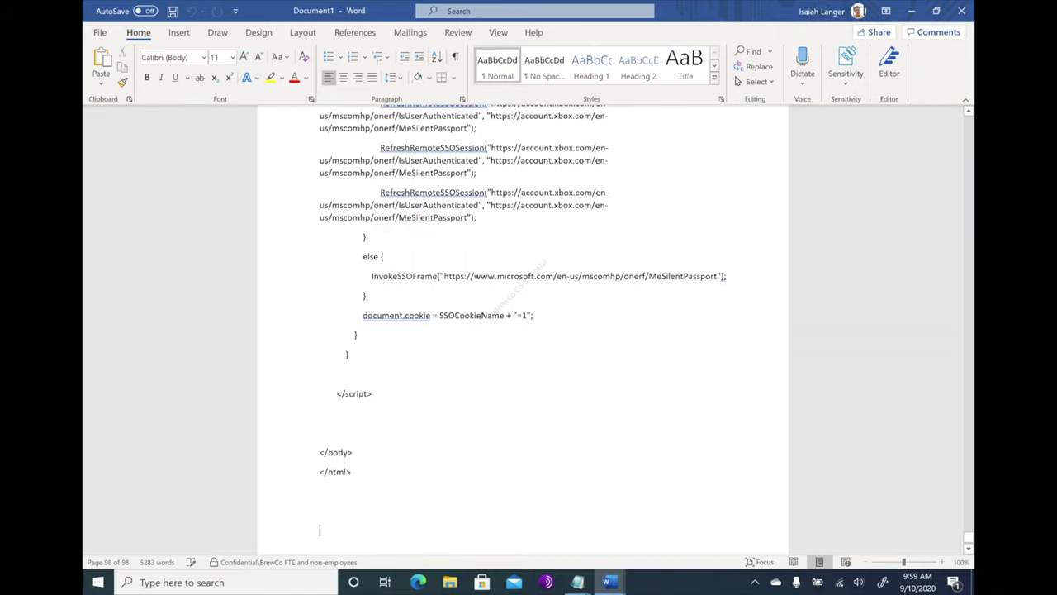
{"action": "scroll", "coordinate": [256, 485], "scroll_direction": "down", "scroll_amount": 2}
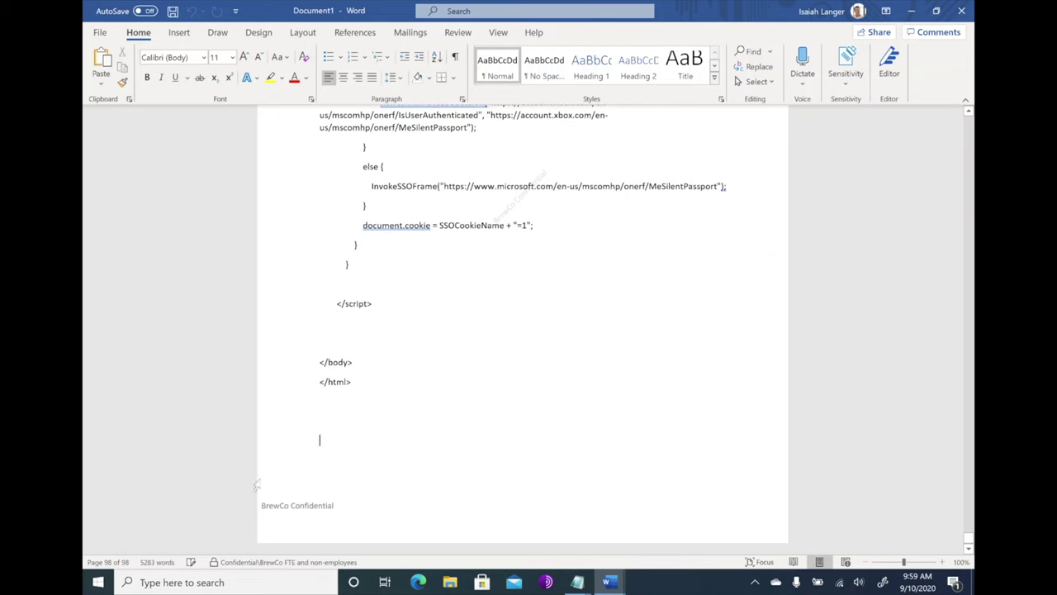
{"action": "scroll", "coordinate": [256, 486], "scroll_direction": "up", "scroll_amount": 8}
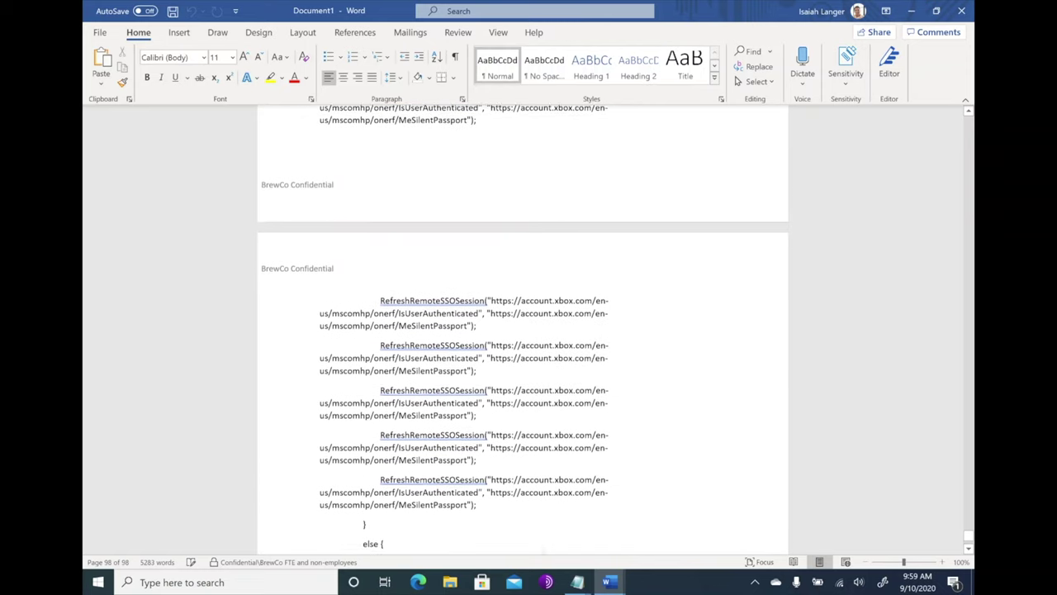
{"action": "scroll", "coordinate": [335, 288], "scroll_direction": "up", "scroll_amount": 1}
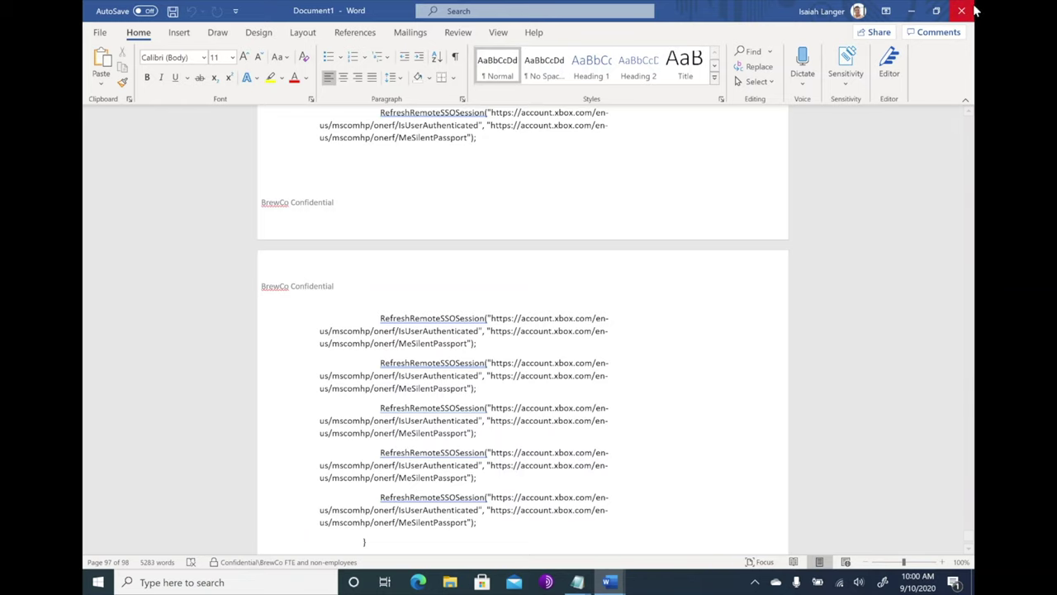
- Copy the address and MasterCard details from mip_test_data in Notepad, then bring up blank Document2
{"action": "left_click", "coordinate": [912, 12]}
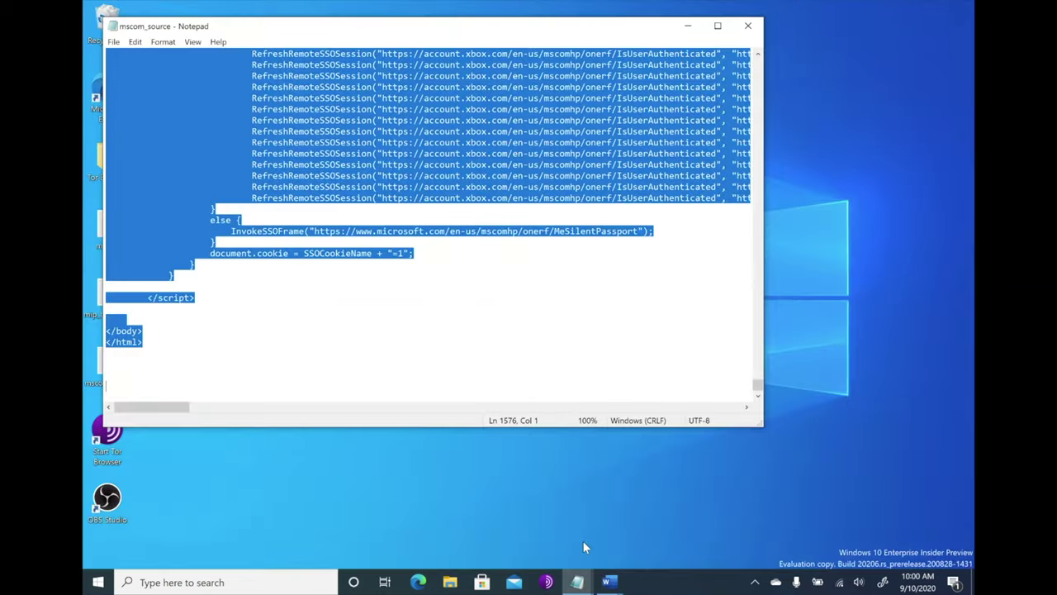
{"action": "mouse_move", "coordinate": [576, 583]}
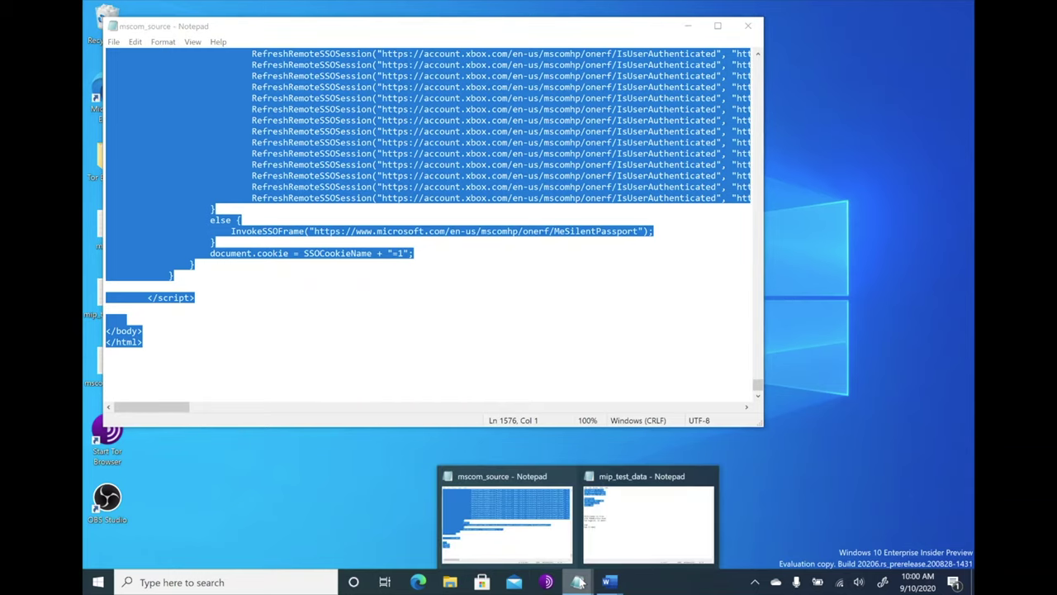
{"action": "left_click", "coordinate": [642, 531]}
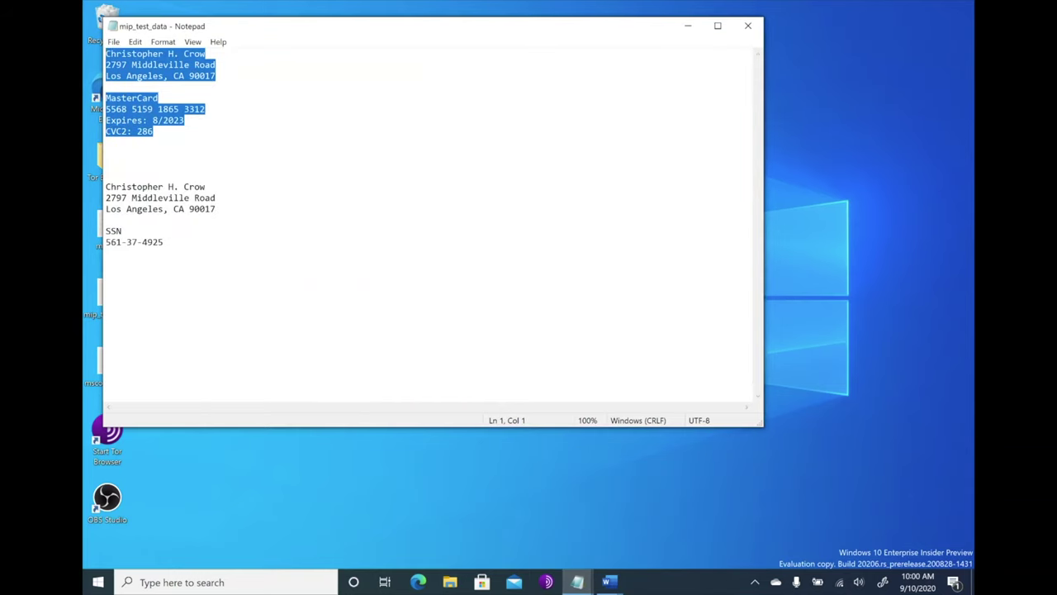
{"action": "right_click", "coordinate": [157, 76]}
{"action": "left_click", "coordinate": [156, 113]}
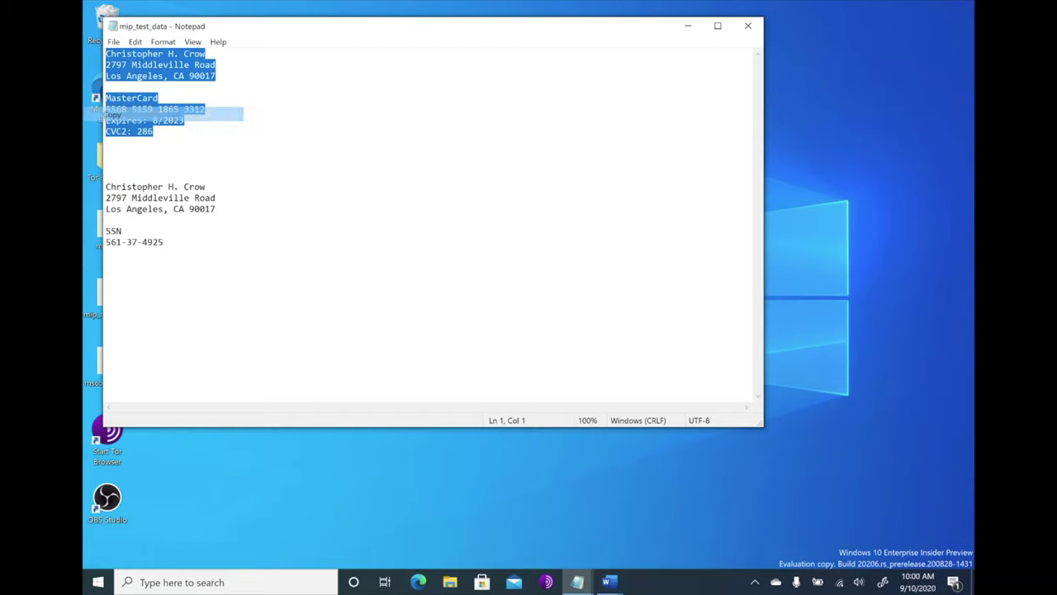
{"action": "mouse_move", "coordinate": [609, 582]}
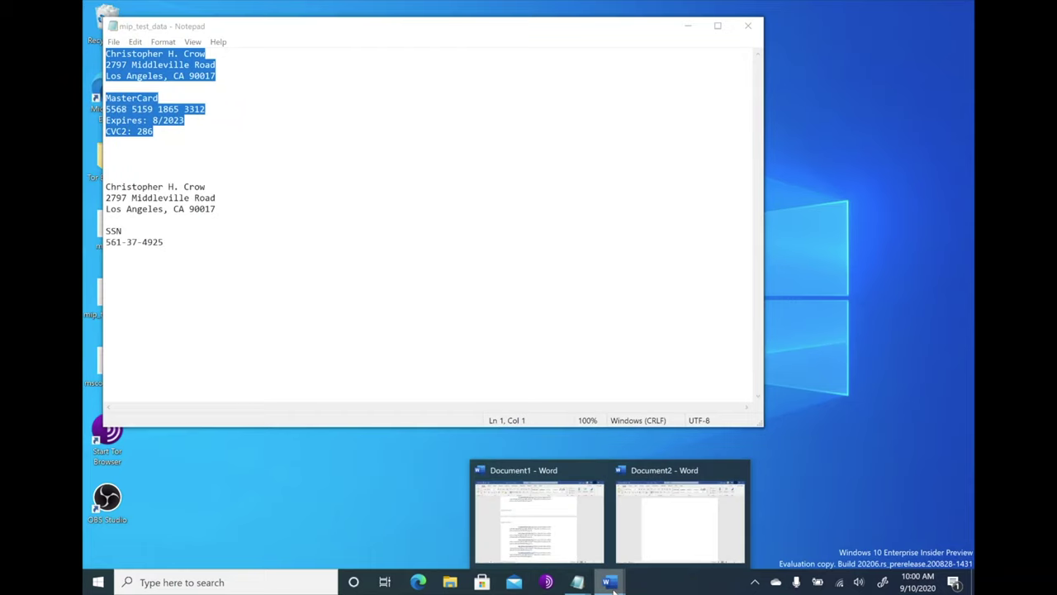
{"action": "left_click", "coordinate": [706, 519]}
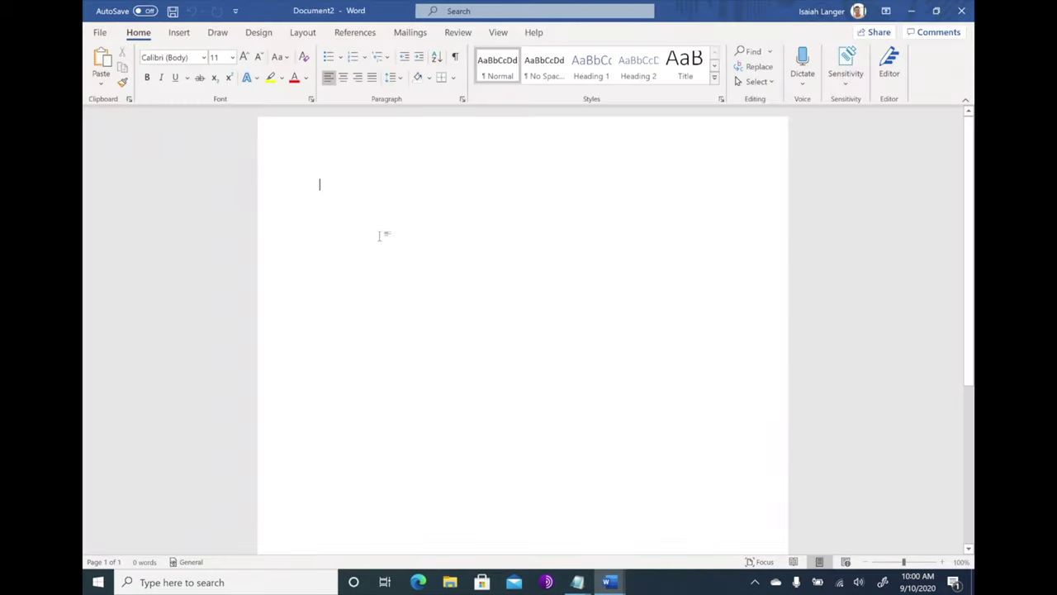
- Paste the address and card details into Document2, acknowledge the auto-label notice, and check the header and watermark
{"action": "key", "text": "ctrl+v"}
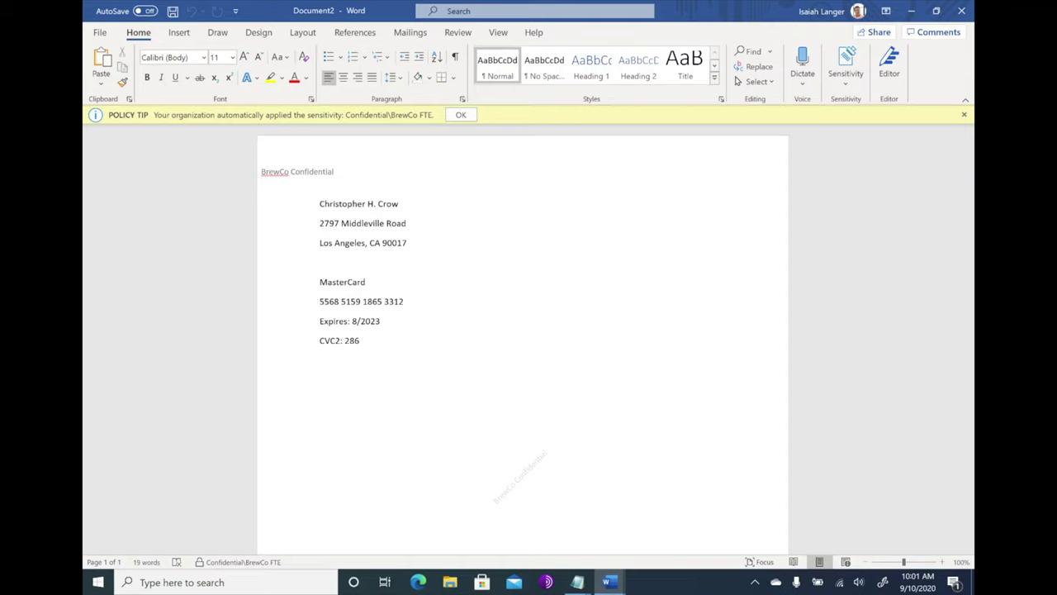
{"action": "left_click", "coordinate": [461, 115]}
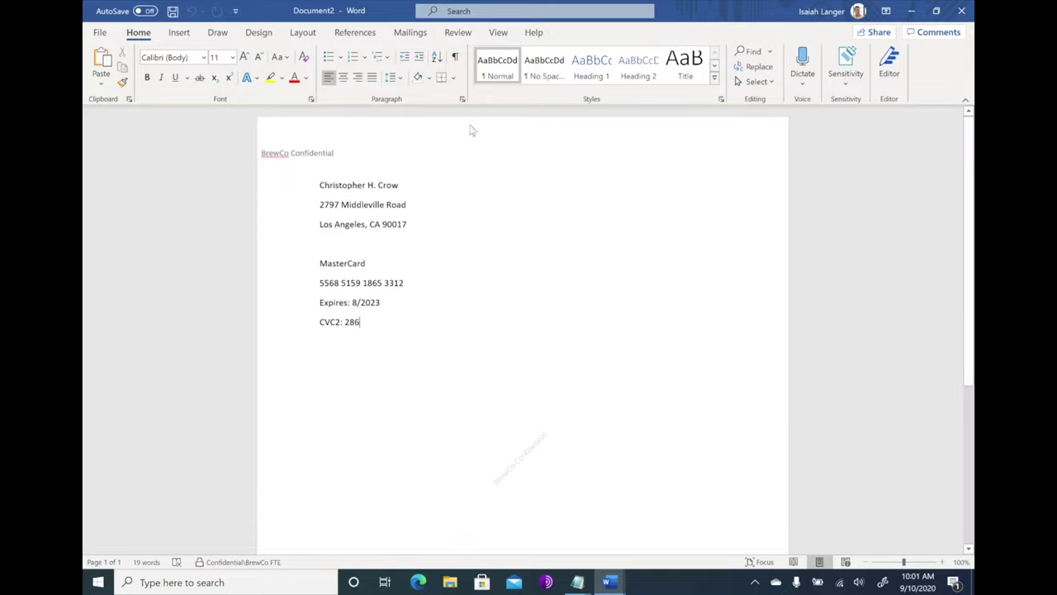
{"action": "scroll", "coordinate": [499, 343], "scroll_direction": "down", "scroll_amount": 2}
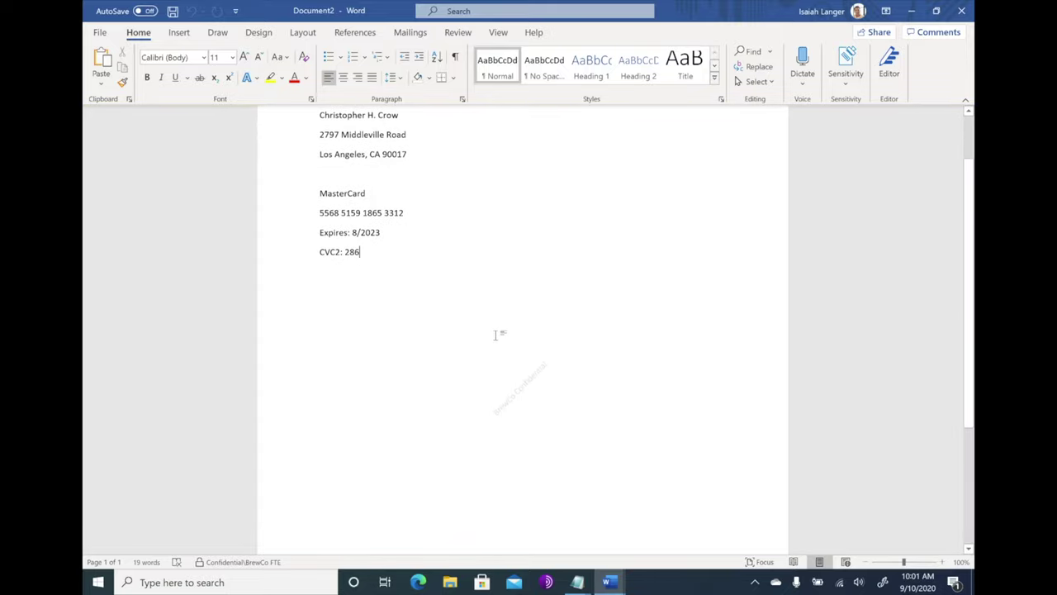
{"action": "scroll", "coordinate": [496, 334], "scroll_direction": "down", "scroll_amount": 10}
{"action": "scroll", "coordinate": [495, 335], "scroll_direction": "up", "scroll_amount": 12}
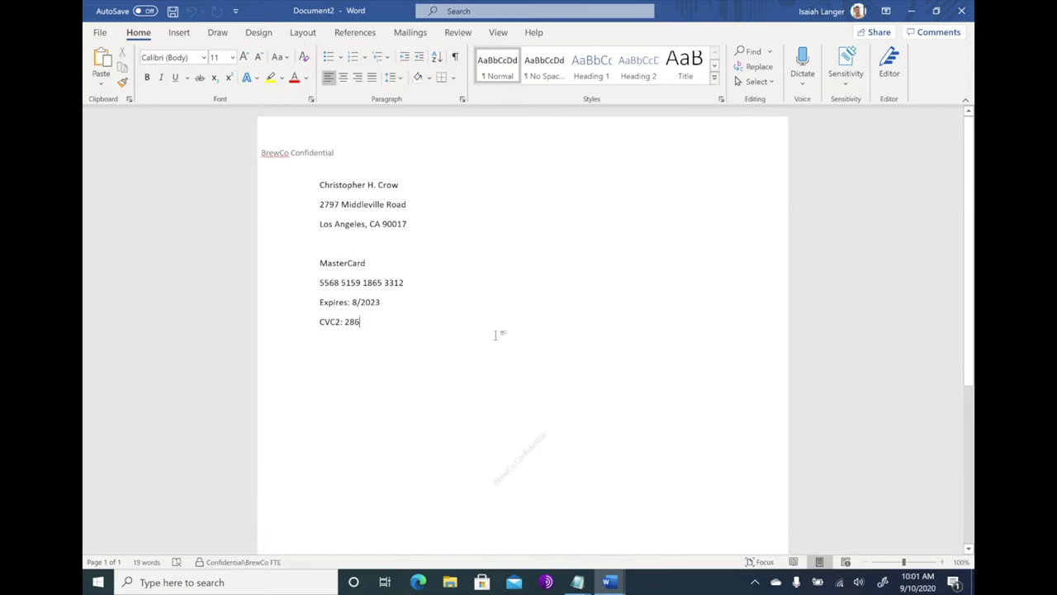
- Downgrade Document2 from Confidential\BrewCo FTE to General, justified as 'Previous label no longer applies'
{"action": "left_click", "coordinate": [856, 80]}
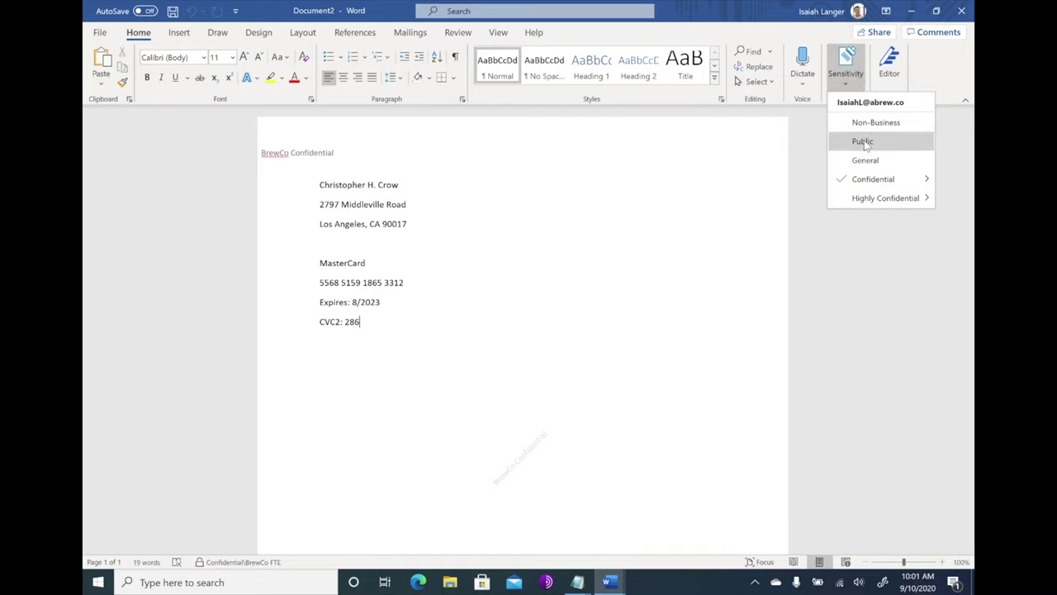
{"action": "mouse_move", "coordinate": [863, 164]}
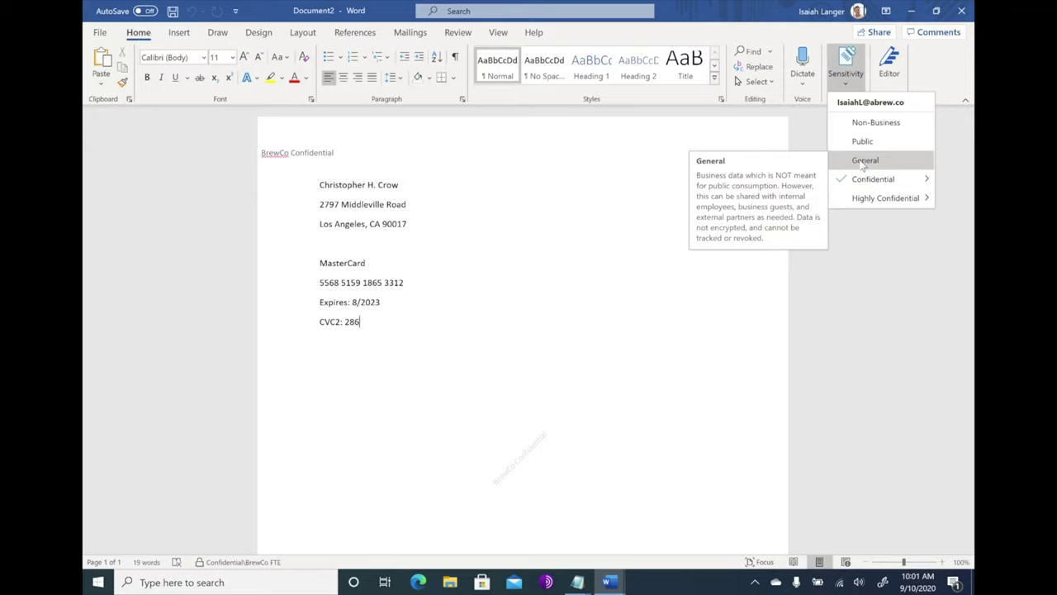
{"action": "left_click", "coordinate": [863, 161]}
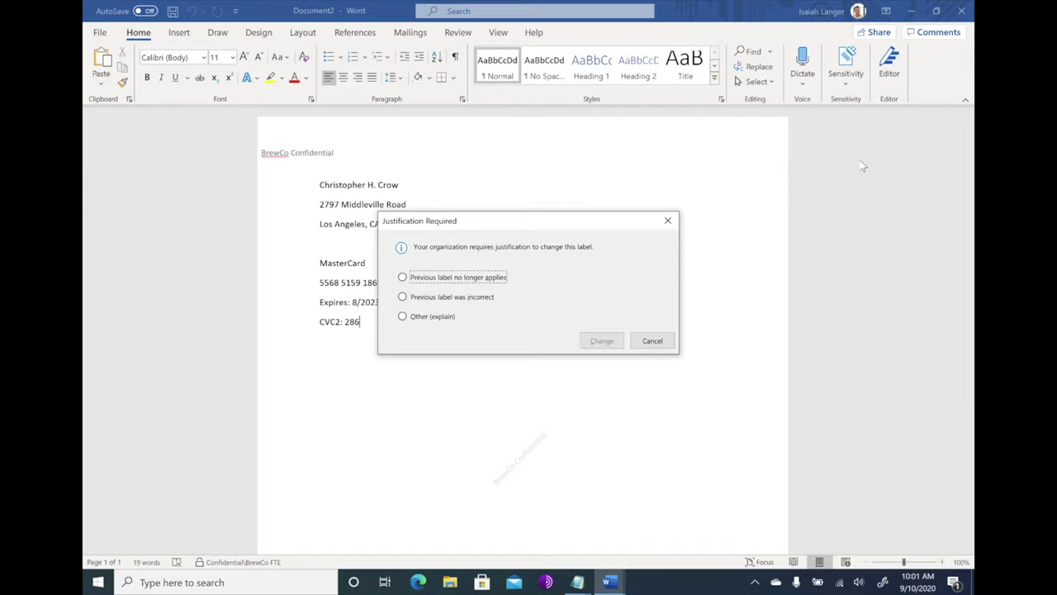
{"action": "left_click", "coordinate": [494, 279]}
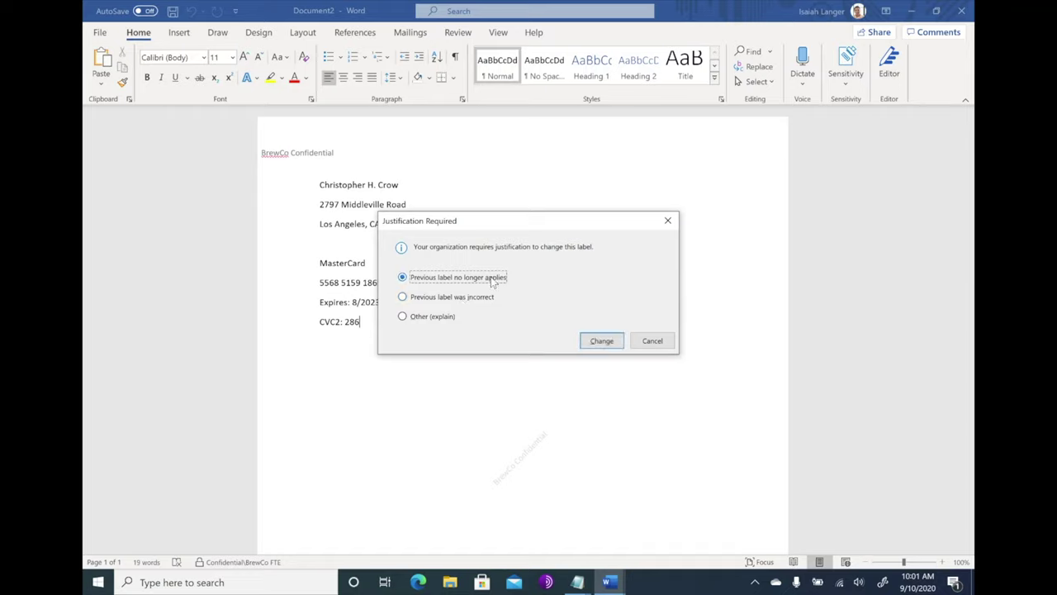
{"action": "left_click", "coordinate": [601, 341]}
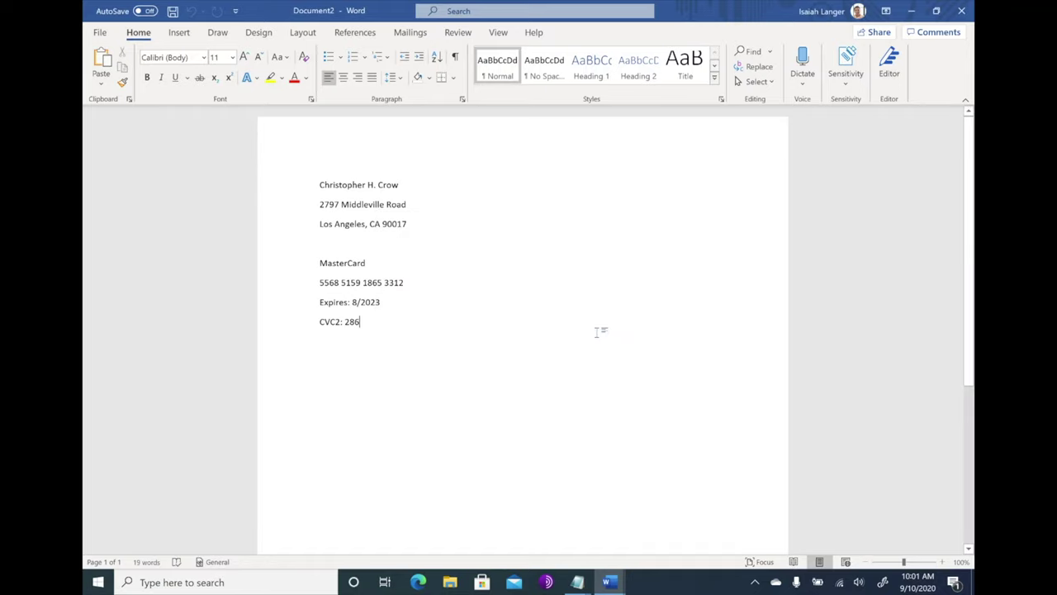